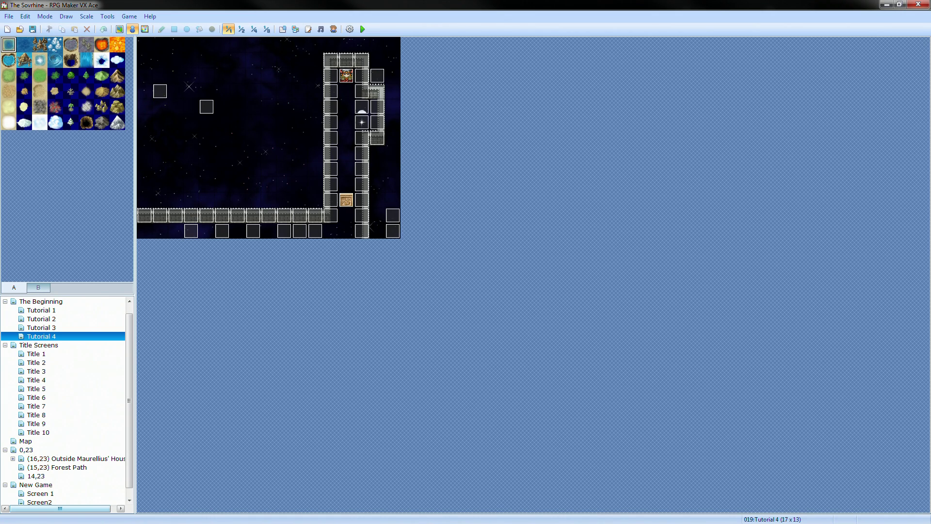
key(alt+Tab)
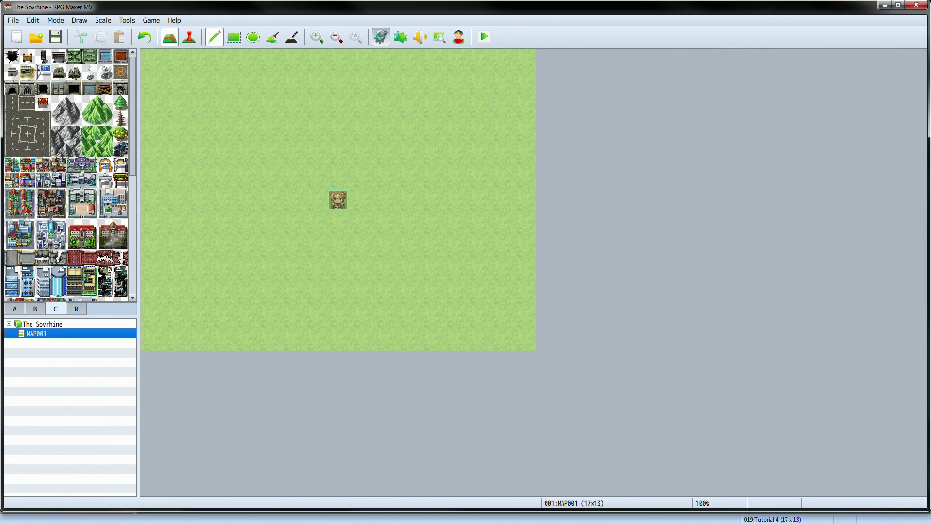
- Open the Database's Tilesets page and browse A1 images, keeping Overworld's A1 as World_A1
key(F9)
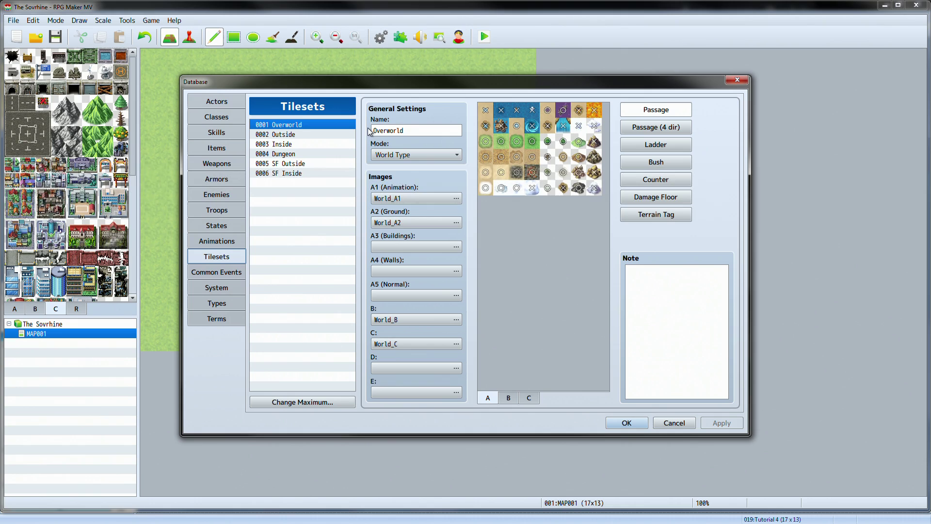
double_click(416, 198)
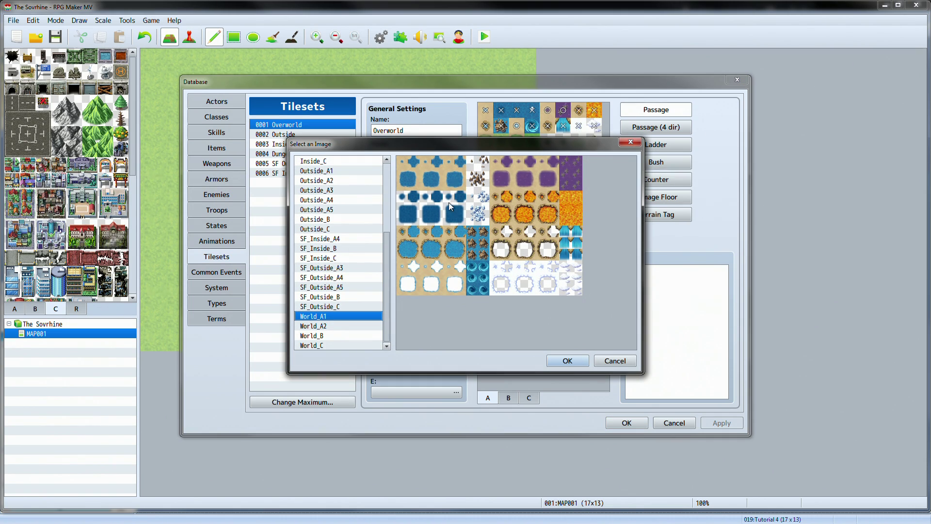
drag(386, 282, 387, 174)
click(615, 361)
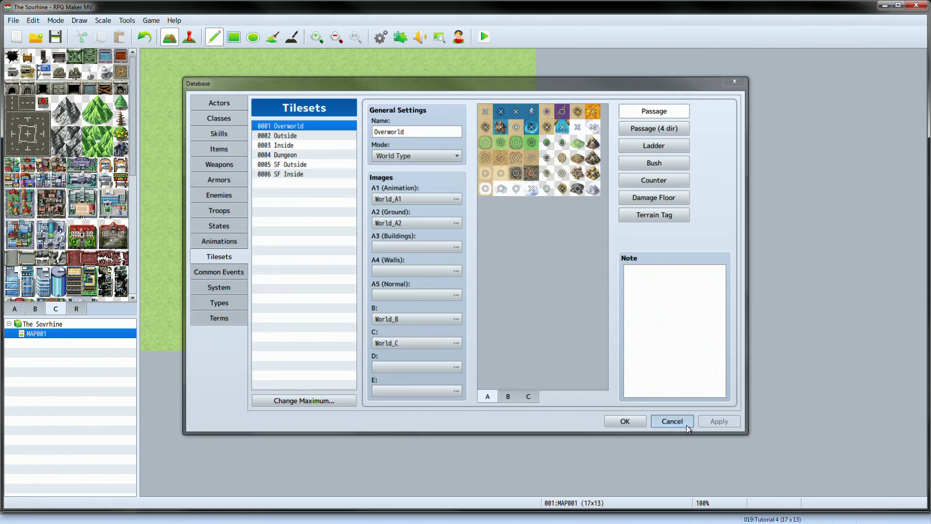
- Close the Database without saving any changes
click(679, 423)
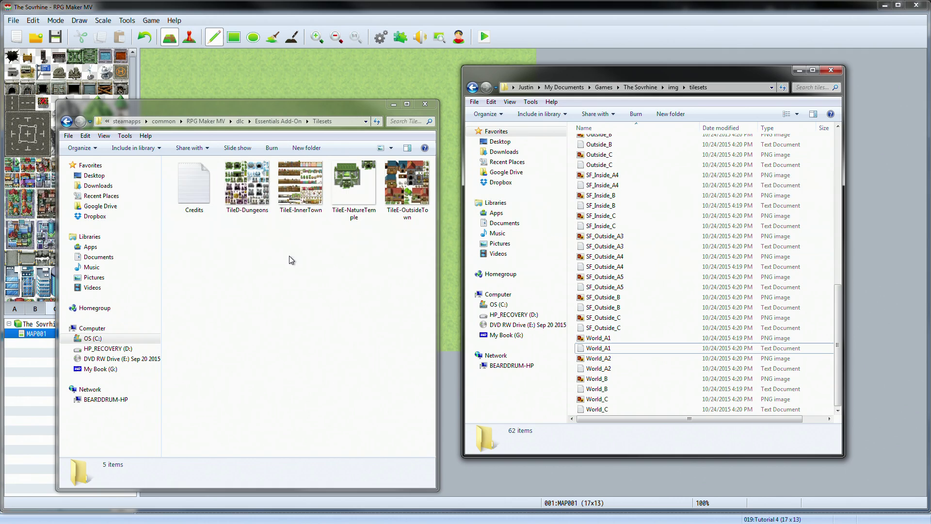
- Copy TileE-NatureTemple from the Essentials Add-On tilesets into the project's img\tilesets folder
right_click(368, 171)
click(412, 364)
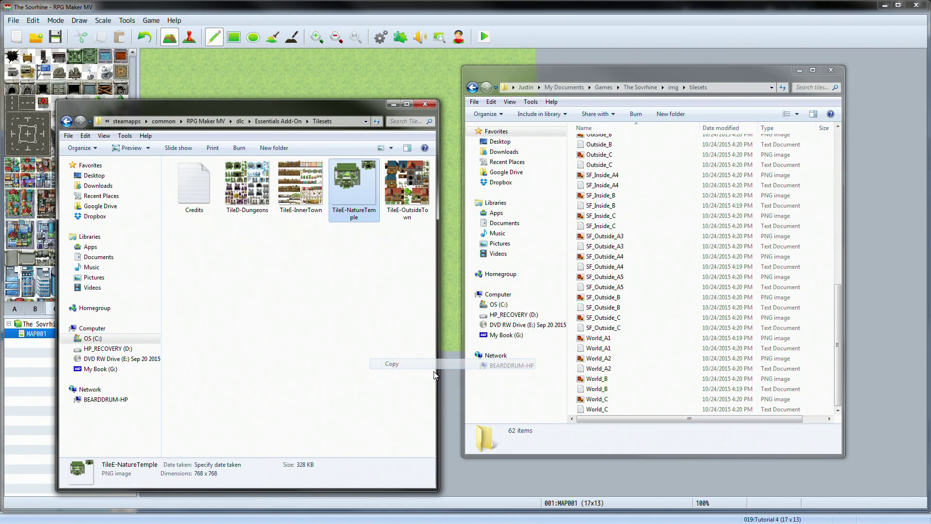
right_click(574, 232)
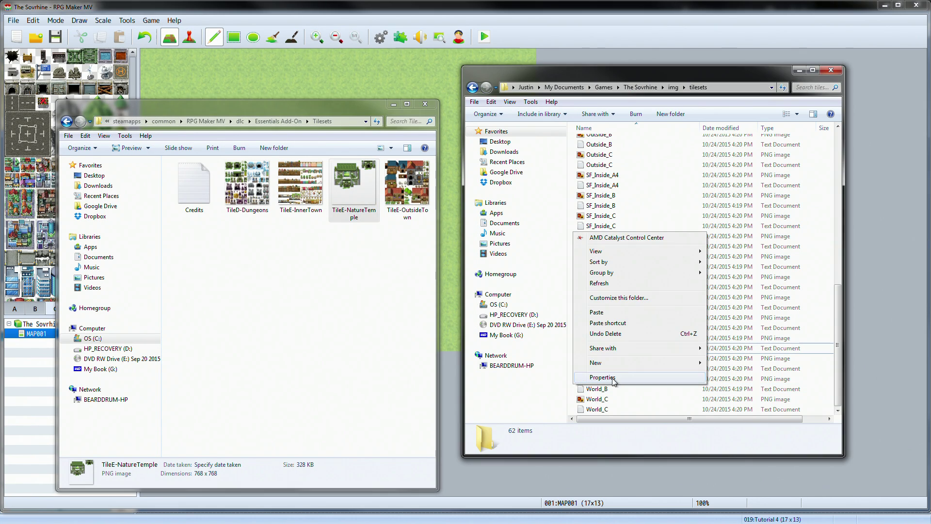
click(597, 312)
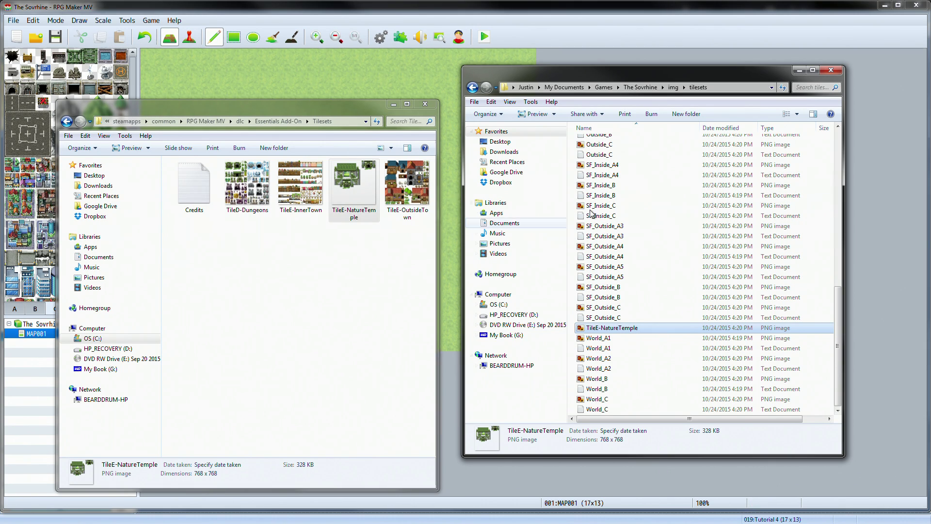
- Open the SF_Outside_C text file in Notepad to read its tile names, then close it
click(599, 318)
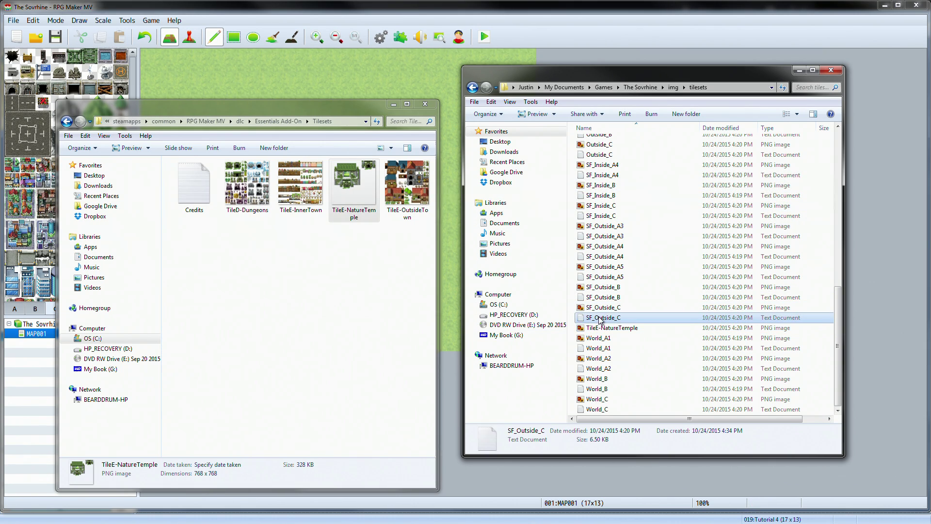
double_click(600, 318)
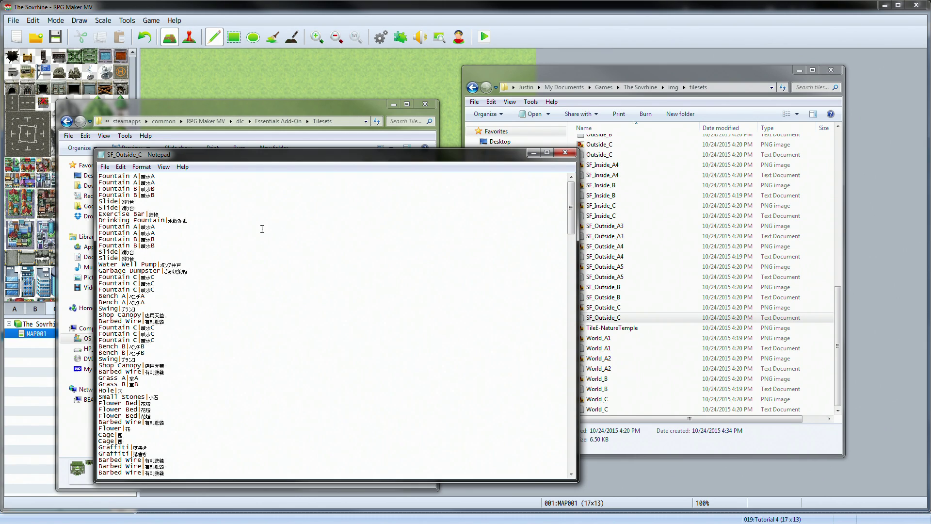
click(565, 154)
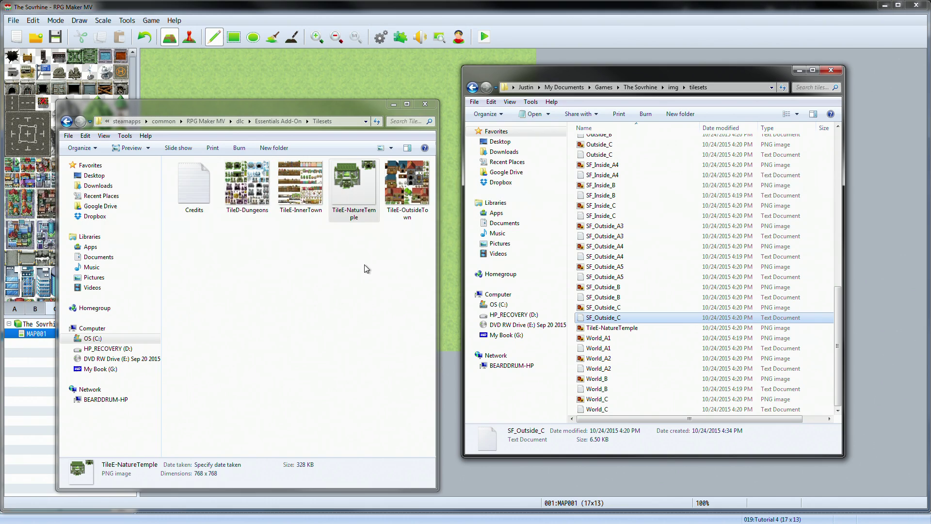
- Assign TileE-NatureTemple to the Overworld tileset's E slot in the Database and apply
click(546, 13)
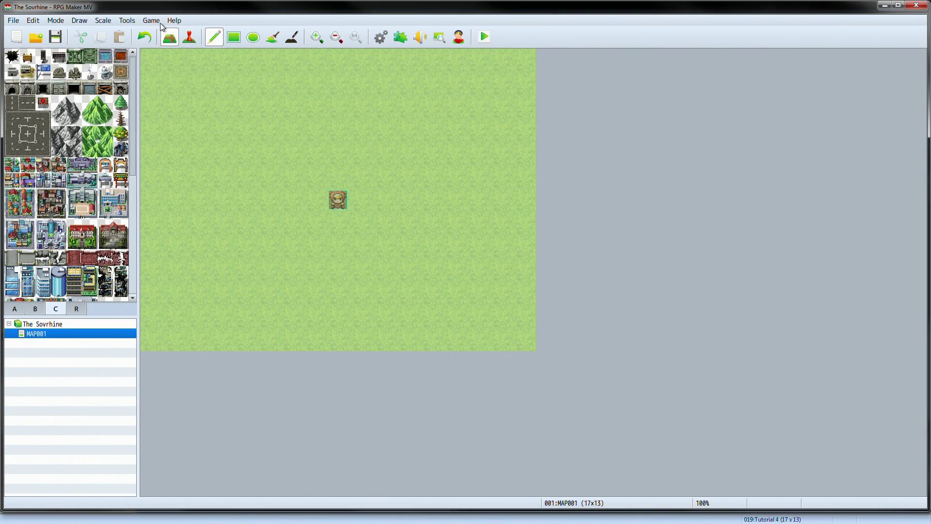
click(380, 37)
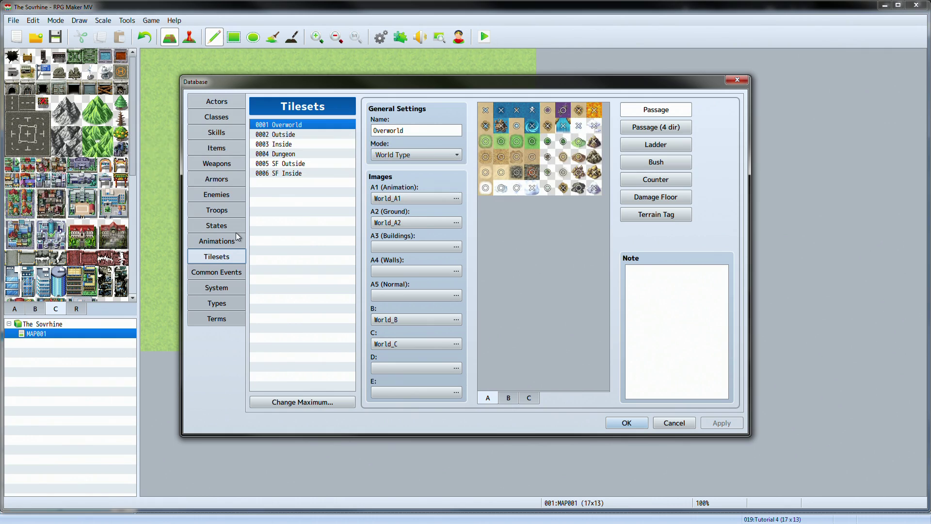
click(456, 397)
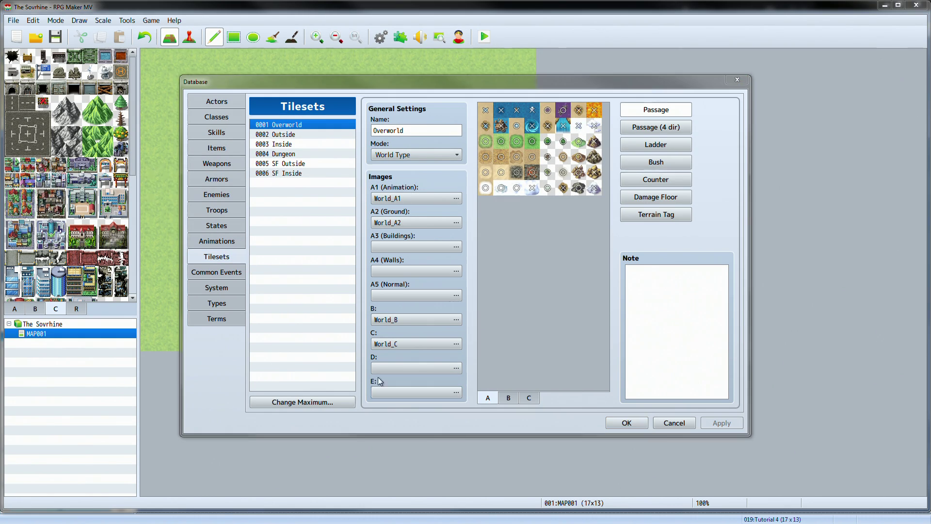
drag(384, 222, 387, 300)
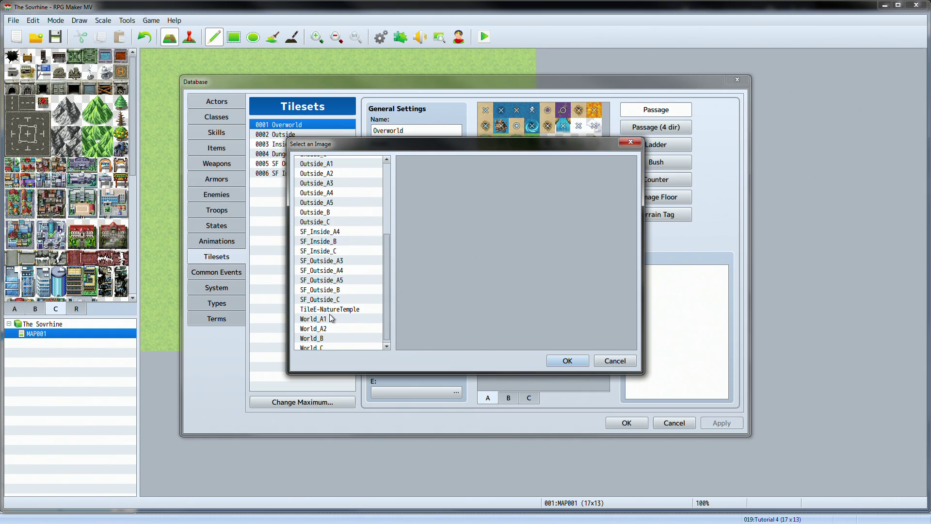
click(334, 309)
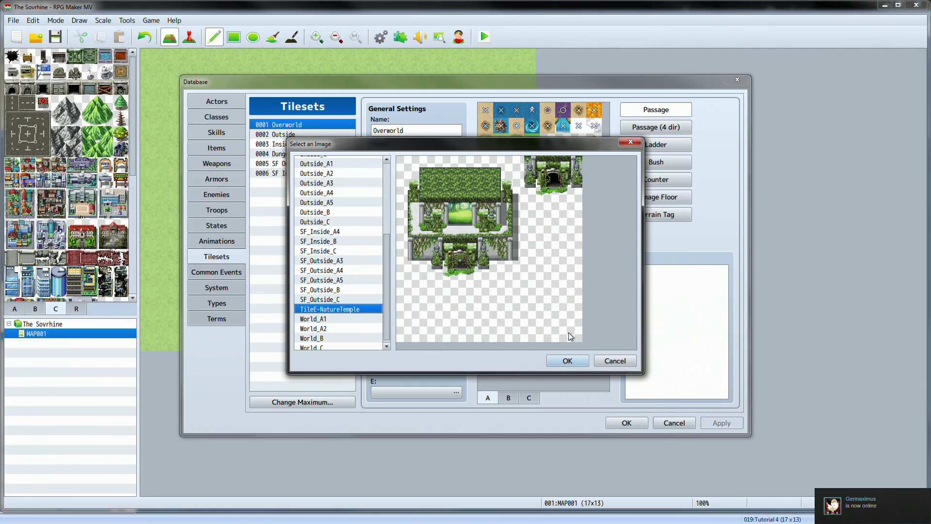
click(566, 360)
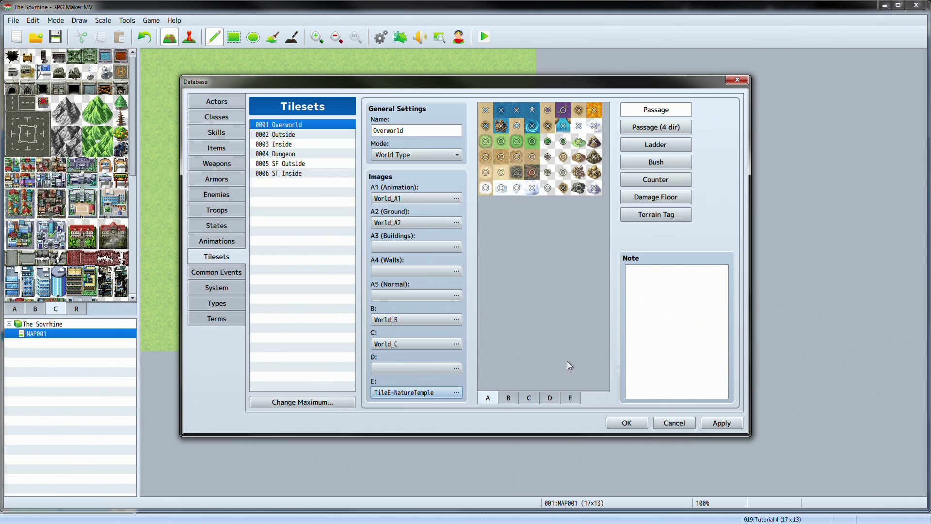
click(719, 423)
- Close the Database with OK and view the nature-temple tiles in the E palette tab
click(625, 424)
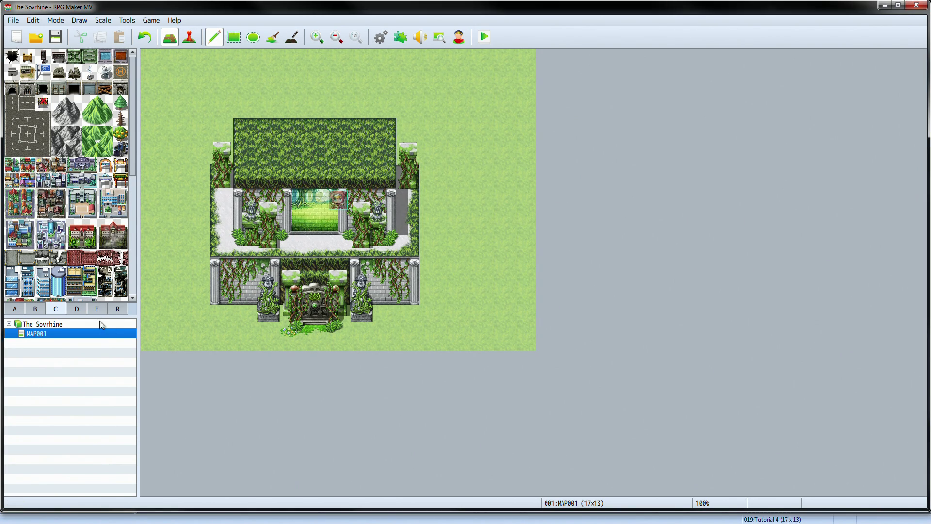
click(76, 309)
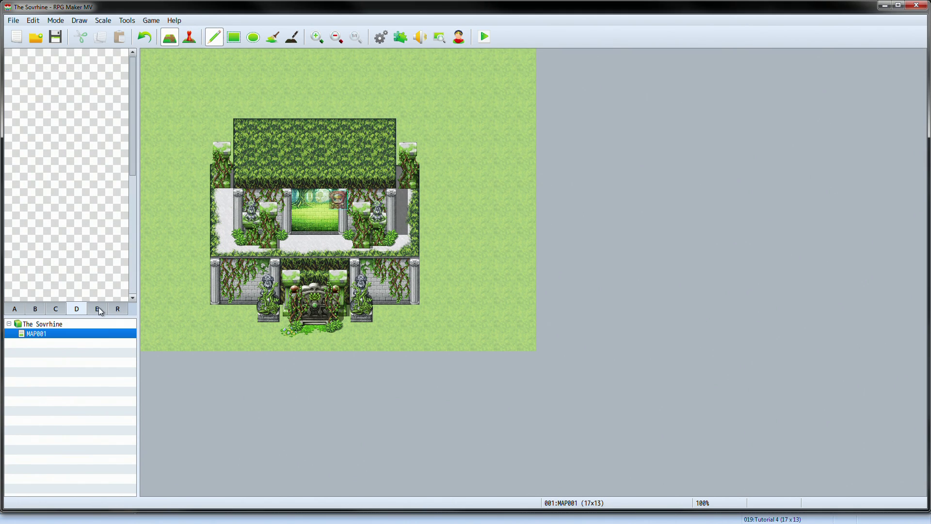
click(98, 308)
click(115, 309)
click(93, 309)
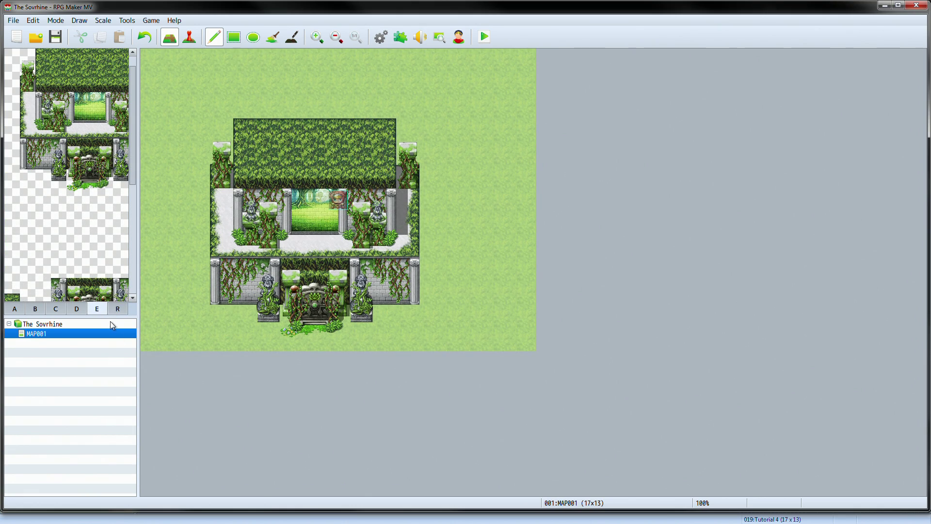
click(485, 38)
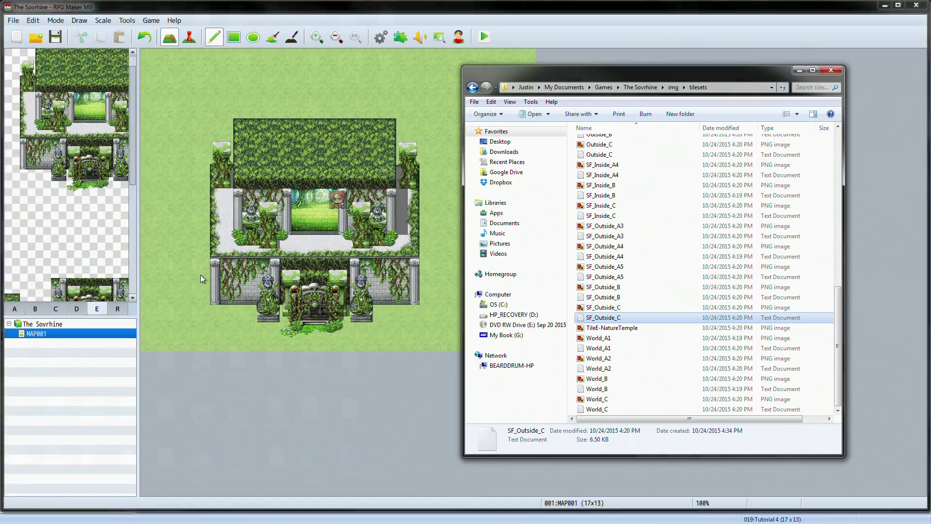
click(640, 87)
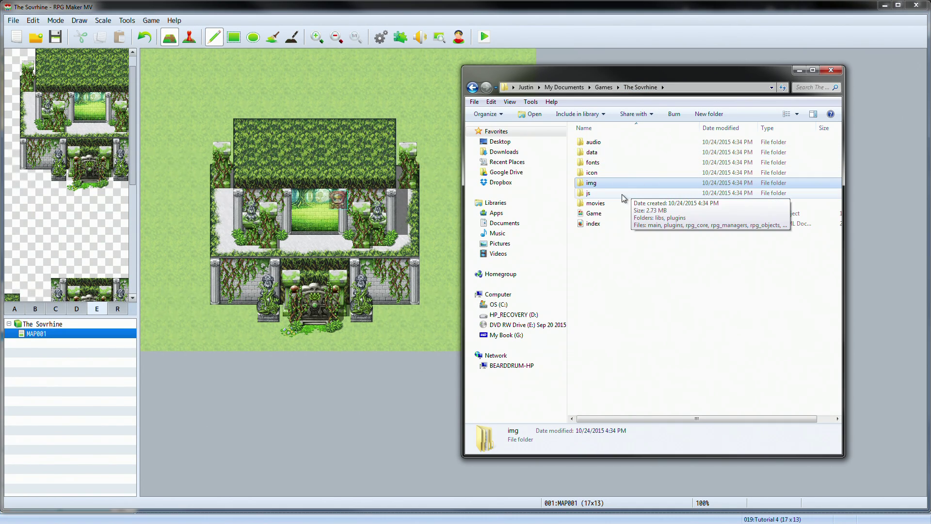
double_click(603, 194)
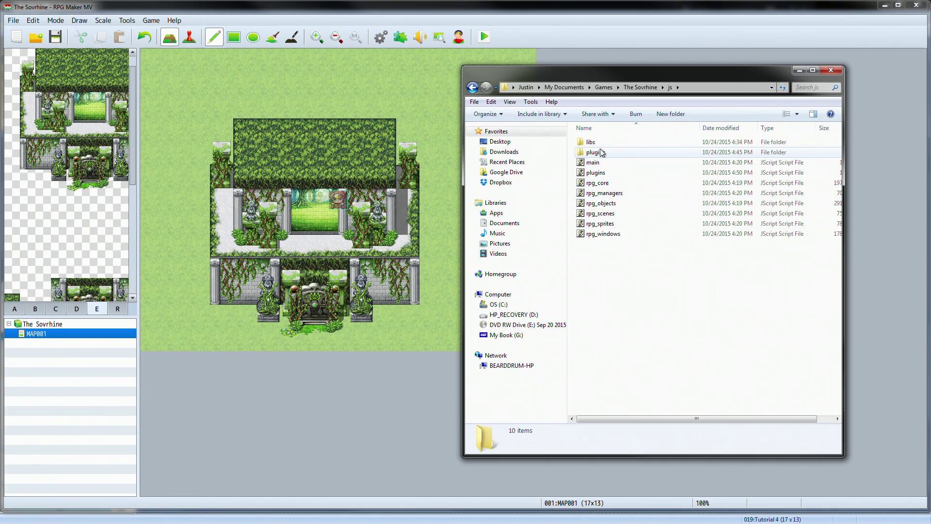
double_click(604, 153)
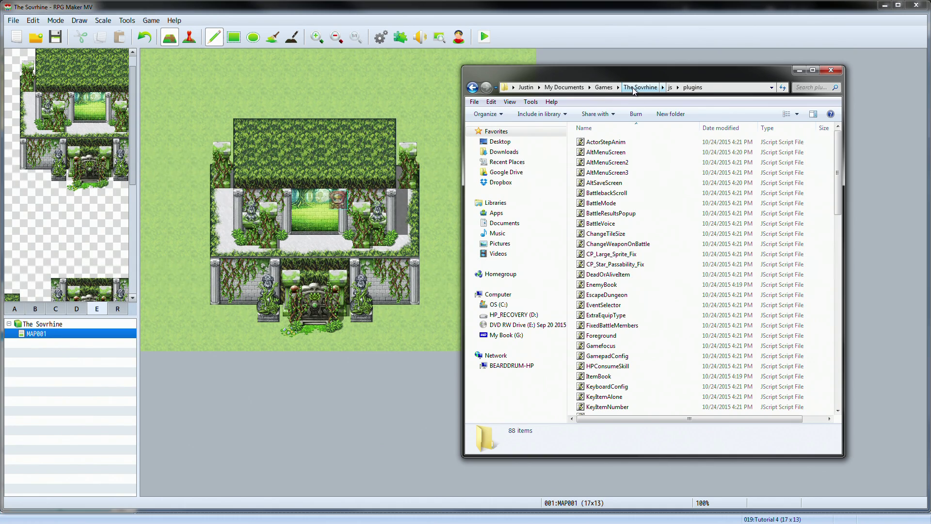
click(528, 21)
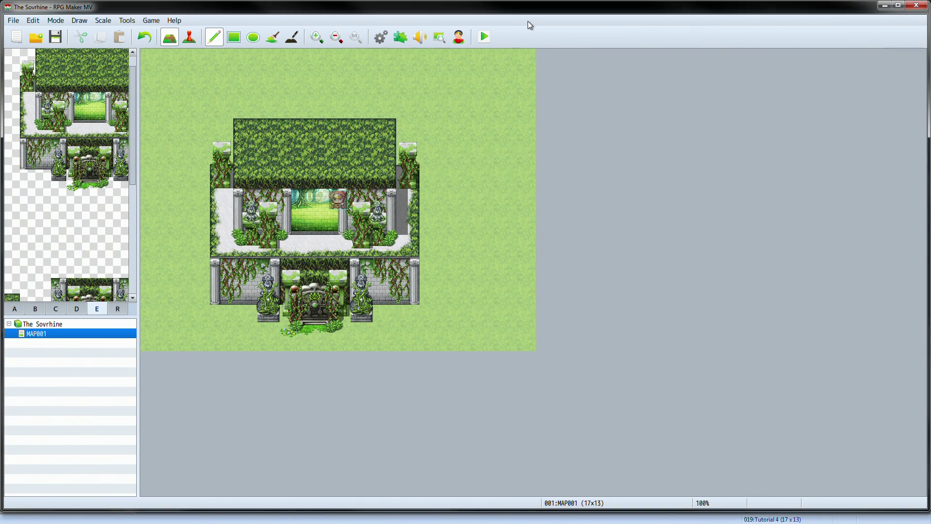